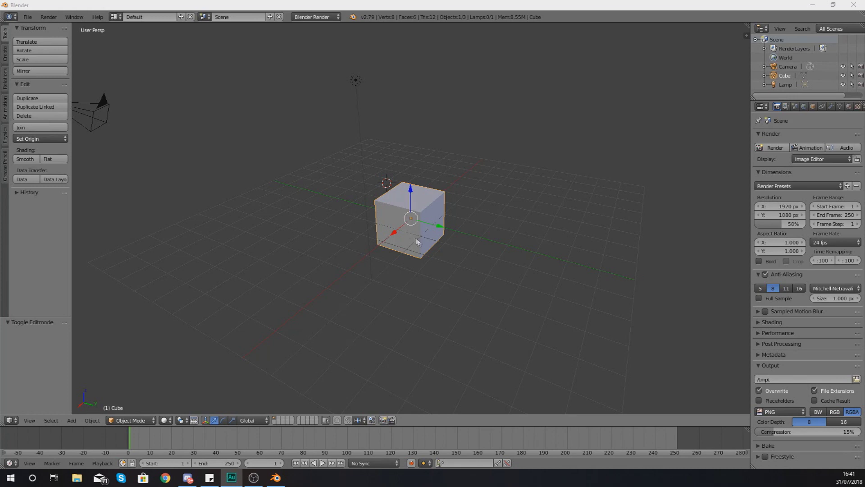
# Step: Switch the cube to Edit Mode and set the mesh selection mode to Face
pyautogui.click(143, 421)
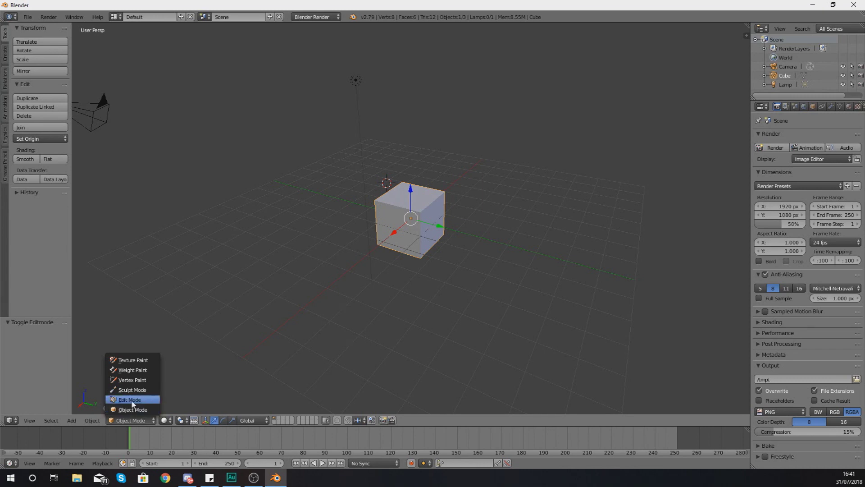
pyautogui.click(127, 401)
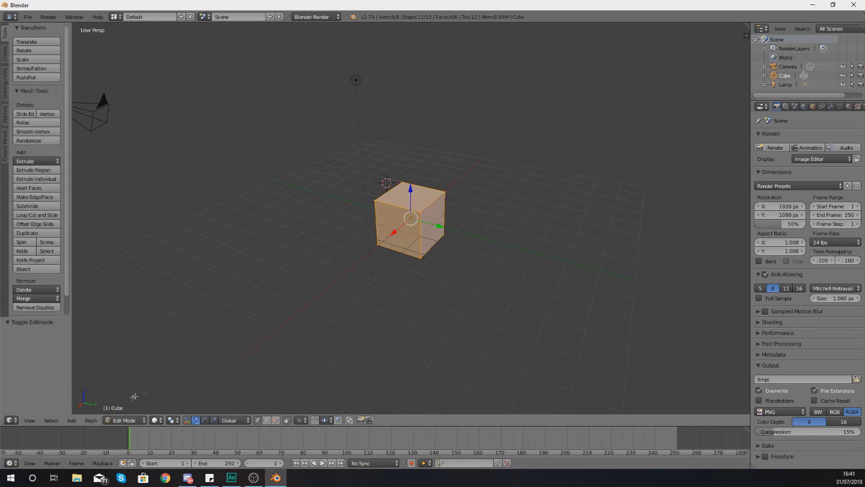
pyautogui.scroll(5, 419, 240)
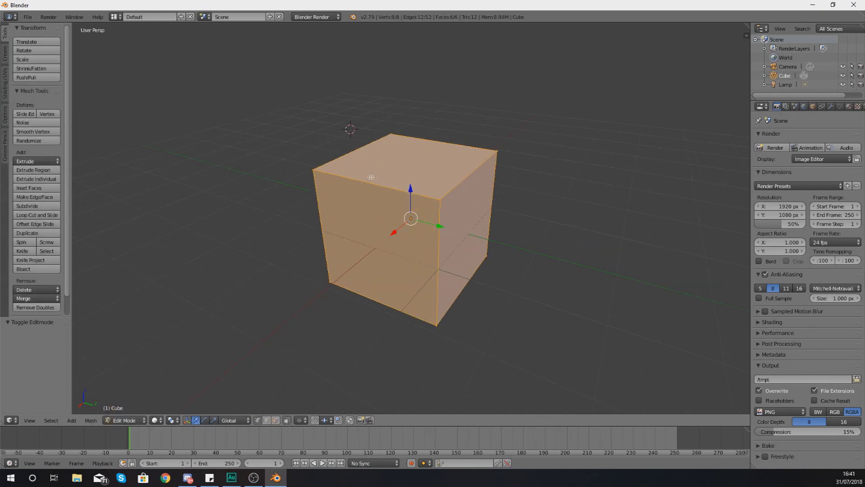
pyautogui.moveTo(397, 179)
pyautogui.mouseDown(button='middle')
pyautogui.moveTo(372, 175)
pyautogui.moveTo(401, 185)
pyautogui.mouseUp(button='middle')
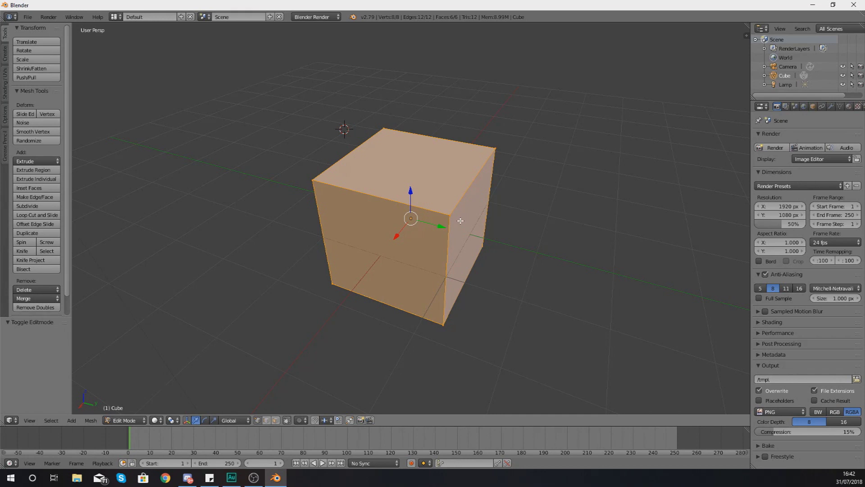
pyautogui.hotkey('ctrl', 'Tab')
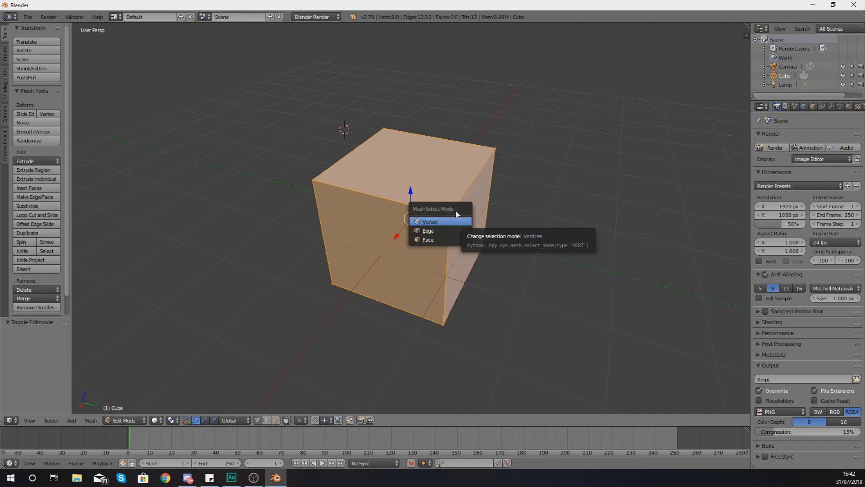
pyautogui.click(441, 241)
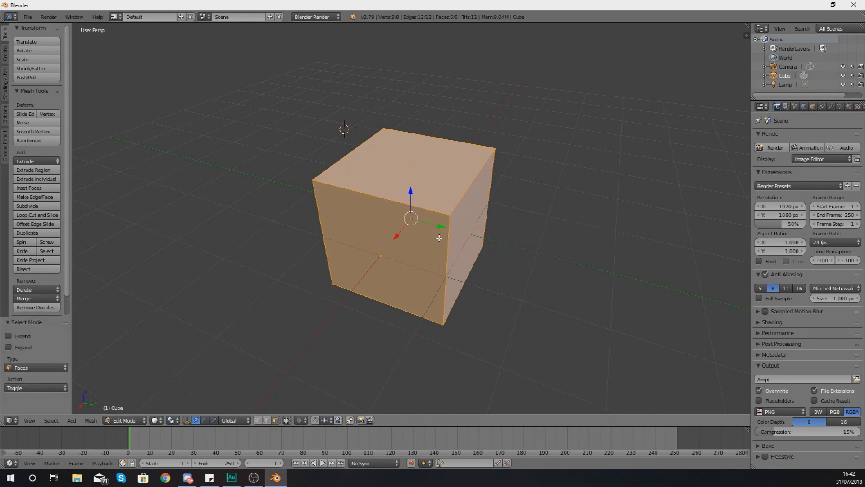
# Step: Select the cube's side face pointing along the green Y axis and extrude it outward about 1.48 units
pyautogui.rightClick(453, 239)
pyautogui.moveTo(455, 240); pyautogui.dragTo(451, 228, button='middle')
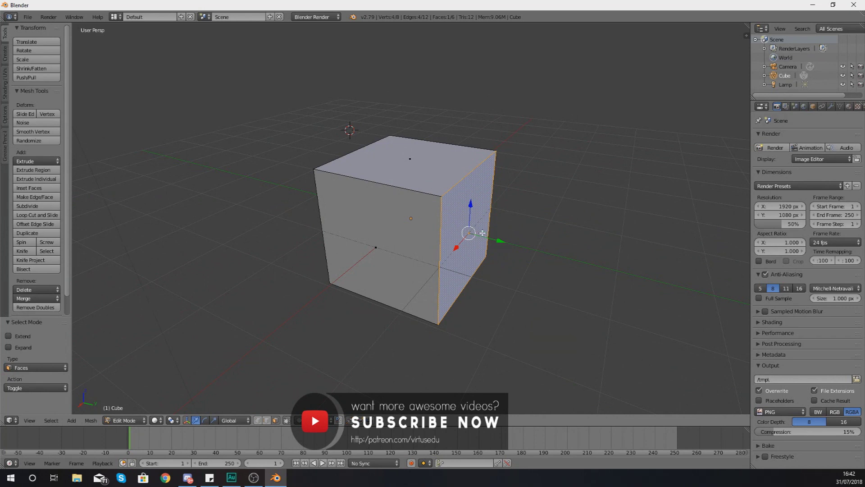
pyautogui.moveTo(498, 260); pyautogui.dragTo(499, 258, button='middle')
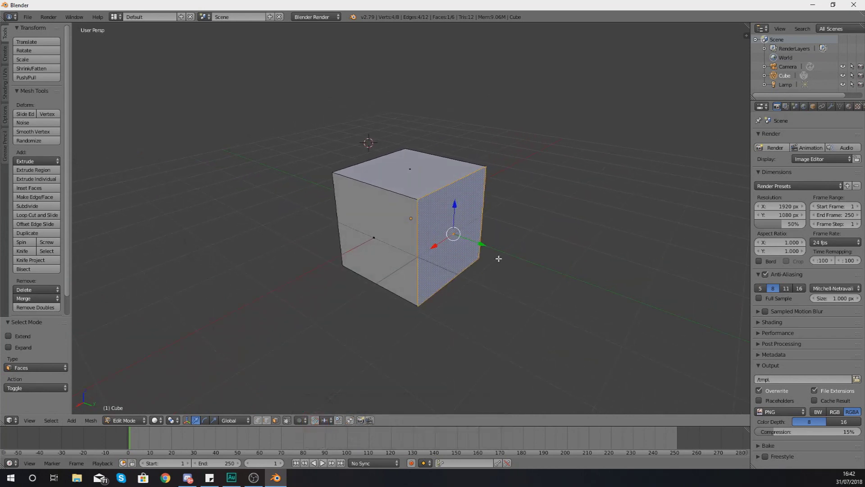
pyautogui.press('e')
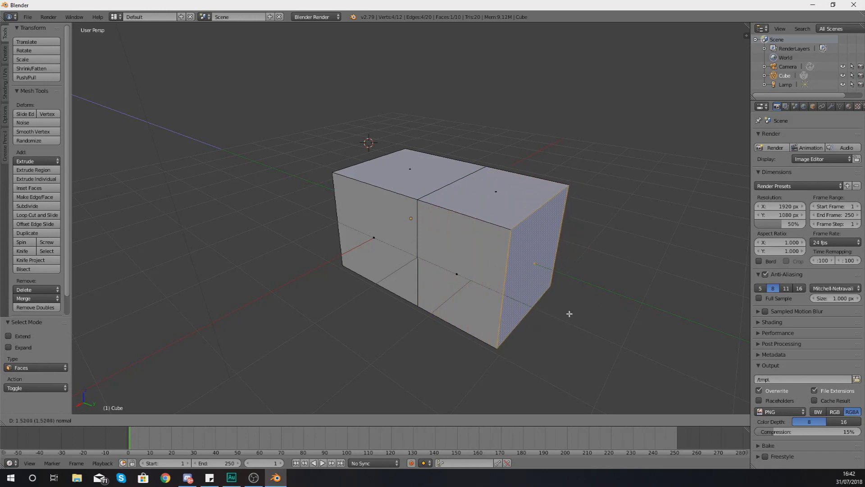
pyautogui.click(567, 312)
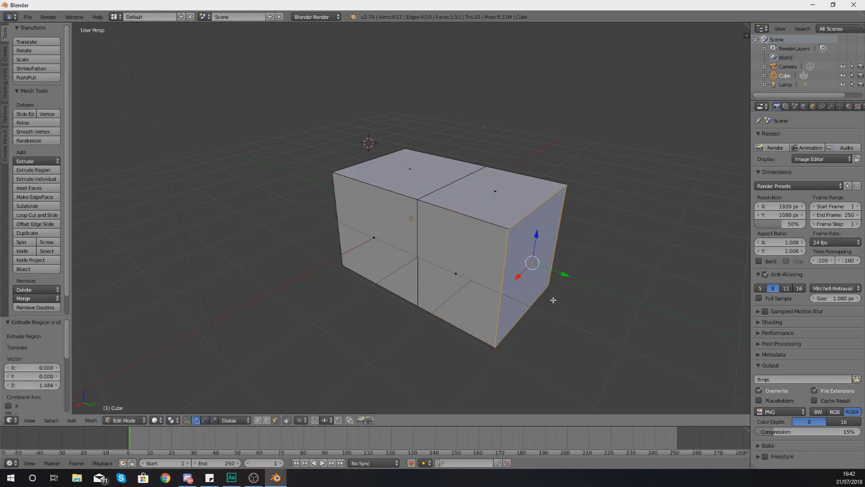
# Step: Extrude the end face again without an axis constraint, offset about -0.92 in X, 1.35 in Y and -0.39 in Z
pyautogui.press('e')
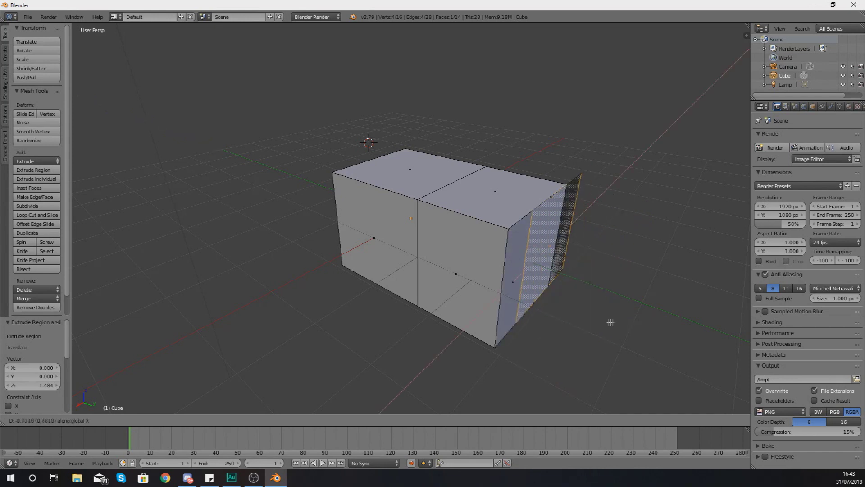
pyautogui.press('x')
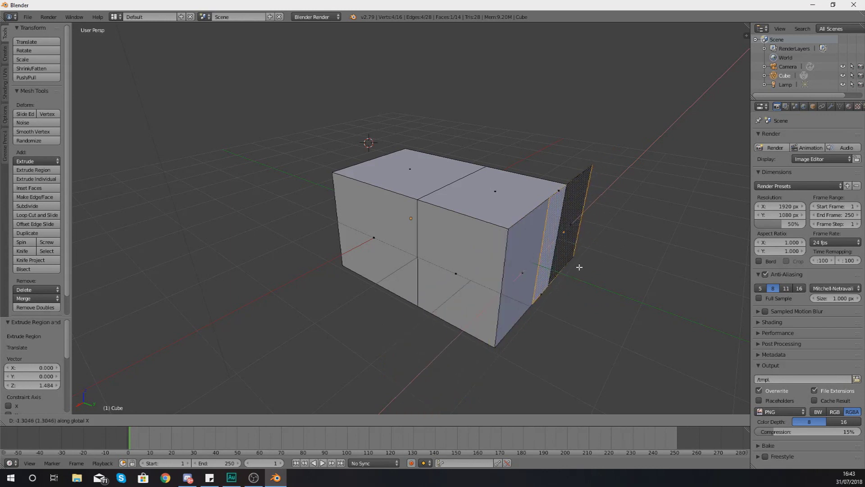
pyautogui.press('x')
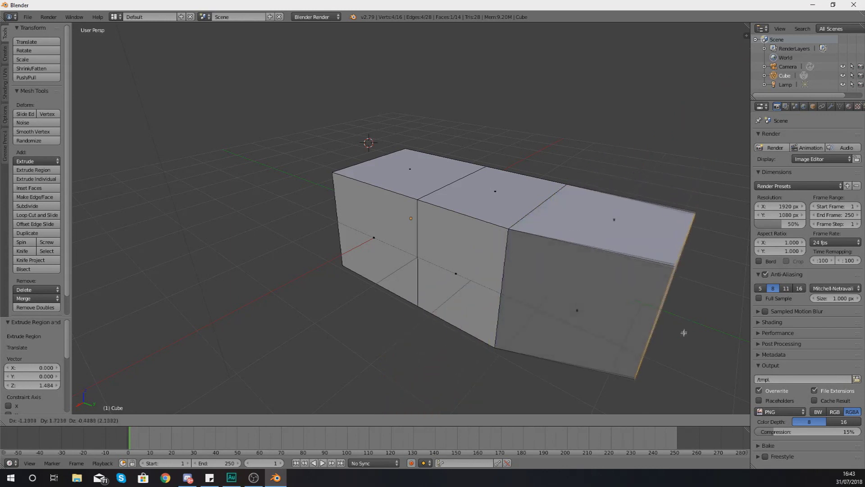
pyautogui.press('x')
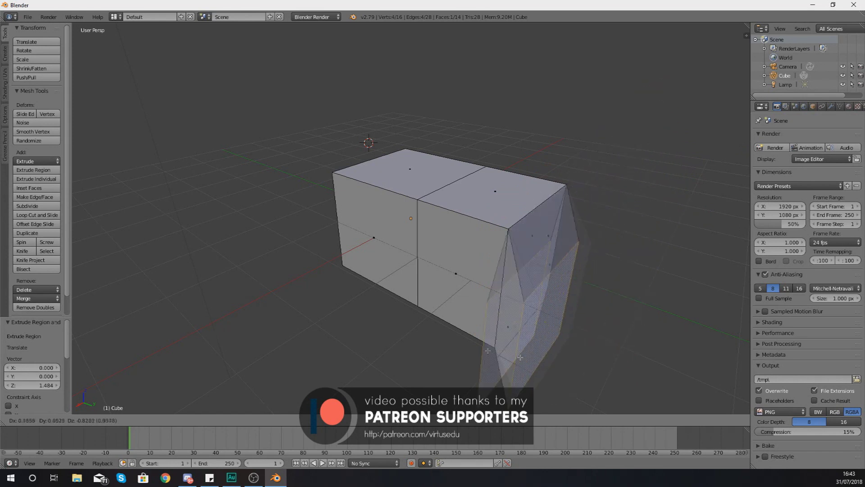
pyautogui.click(661, 318)
# Step: Move the extruded end face about 0.91 units along the X axis to realign it with the blocks behind
pyautogui.moveTo(660, 318); pyautogui.dragTo(603, 311, button='middle')
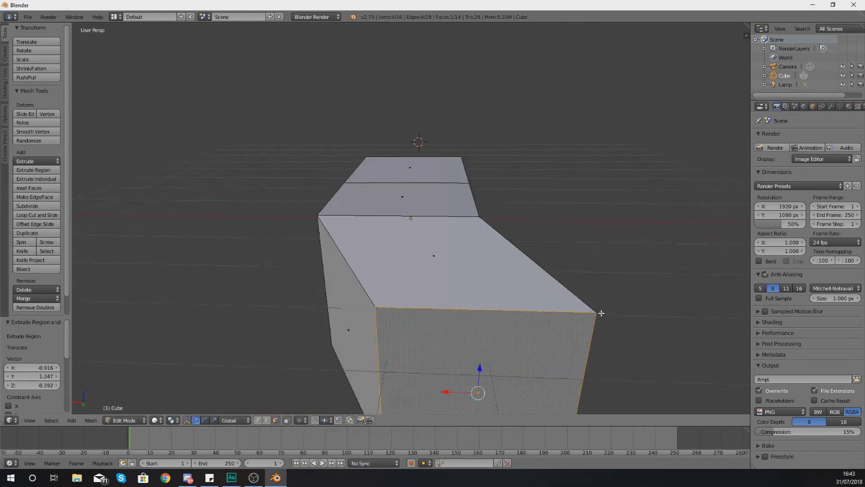
pyautogui.scroll(-5, 531, 310)
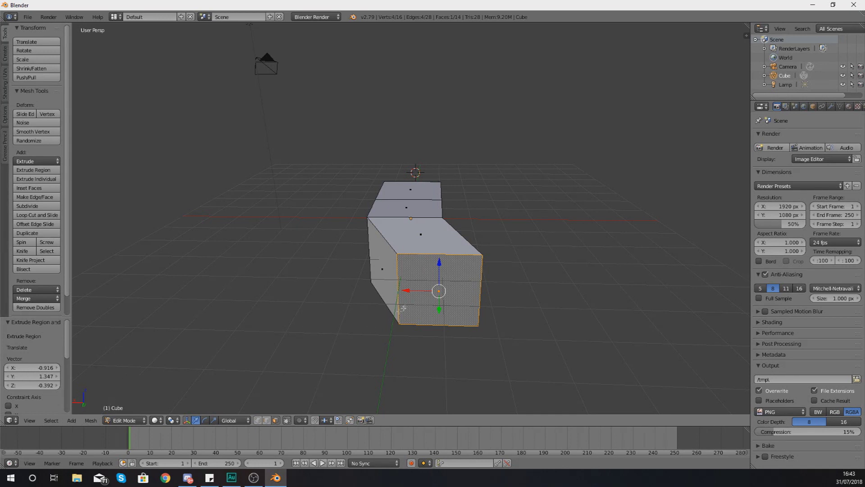
pyautogui.moveTo(406, 290); pyautogui.dragTo(353, 299)
pyautogui.moveTo(353, 299); pyautogui.dragTo(513, 295, button='middle')
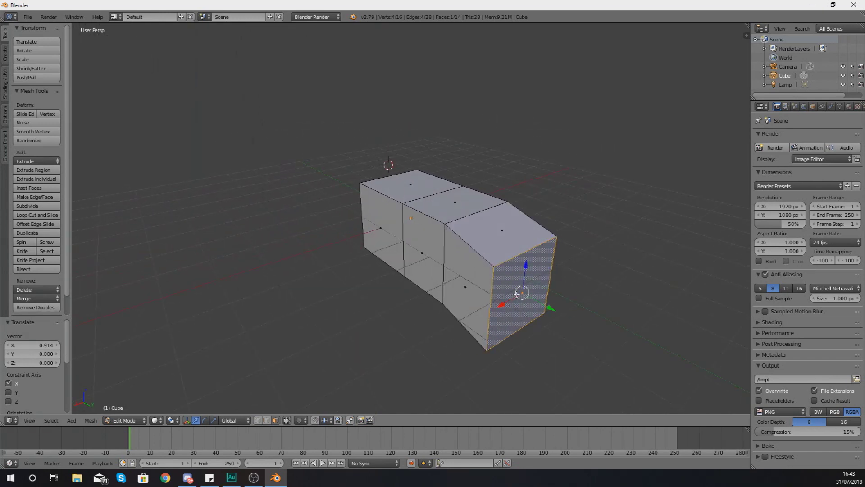
# Step: Extrude the end face in place without offset, and scale the new face up by about 2.02
pyautogui.press('e')
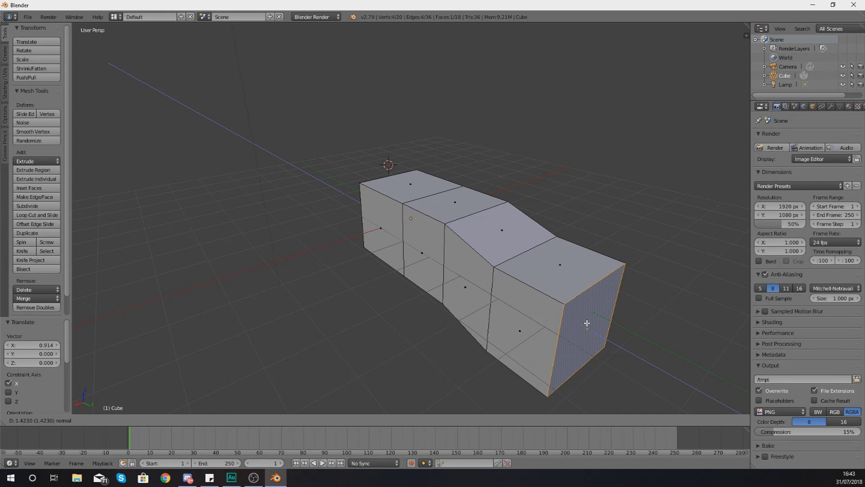
pyautogui.press('Escape')
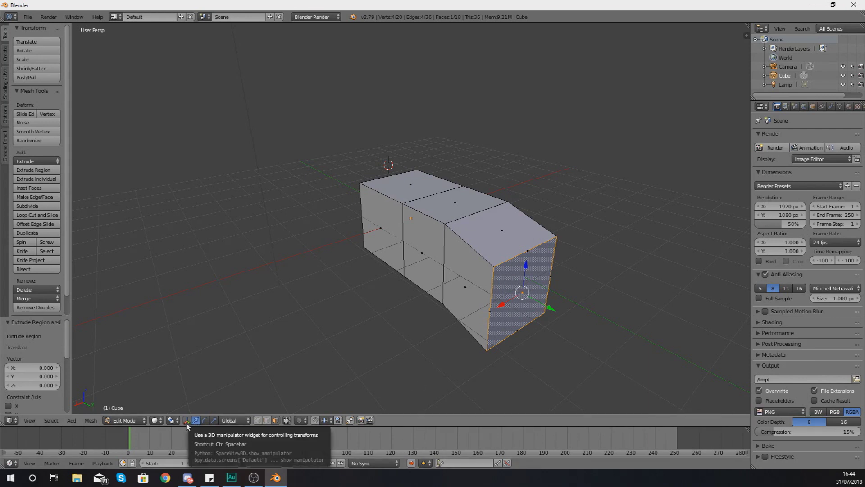
pyautogui.press('s')
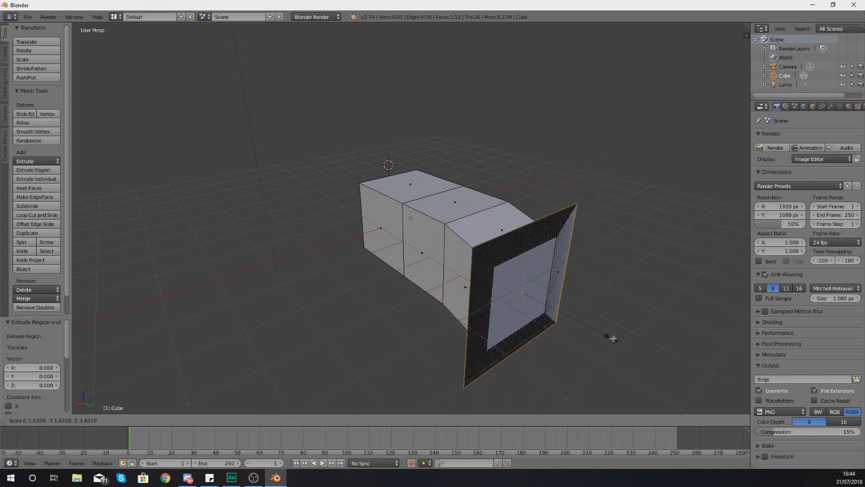
pyautogui.click(634, 344)
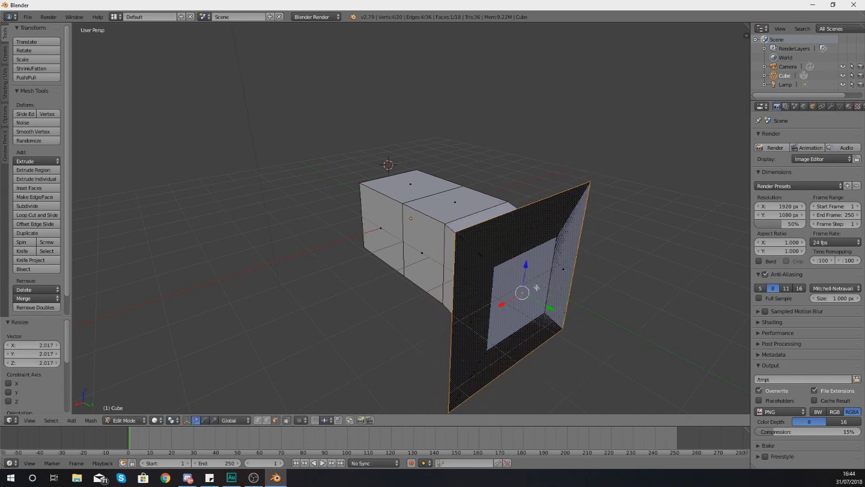
# Step: Move the enlarged end face about 1.4 units outward along the Y axis to form a flare
pyautogui.moveTo(490, 288); pyautogui.dragTo(589, 277, button='middle')
pyautogui.moveTo(586, 271); pyautogui.dragTo(647, 287)
pyautogui.moveTo(647, 287); pyautogui.dragTo(608, 262, button='middle')
pyautogui.scroll(5, 575, 267)
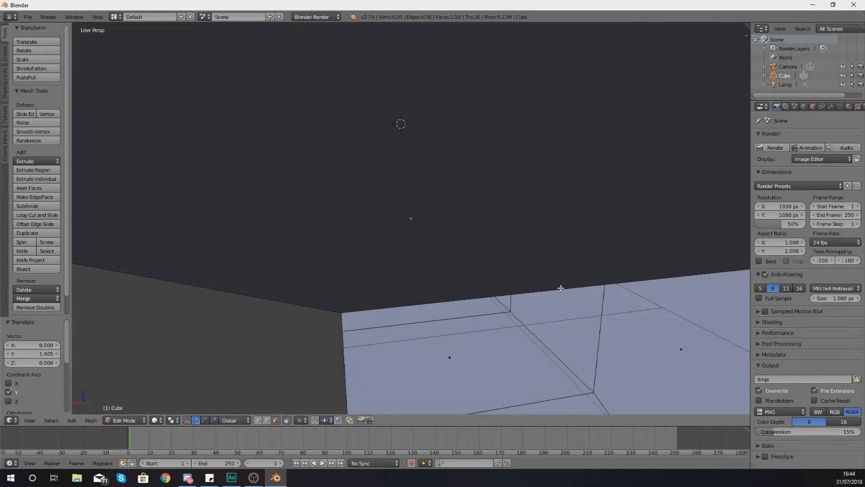
pyautogui.scroll(10, 573, 299)
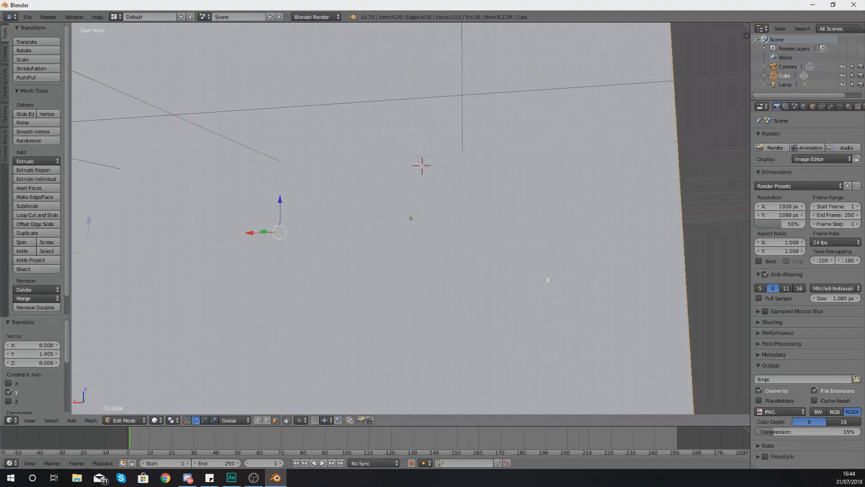
pyautogui.scroll(-10, 547, 280)
# Step: Extrude the enlarged end face outward by exactly 1 unit
pyautogui.moveTo(547, 283); pyautogui.dragTo(623, 293, button='middle')
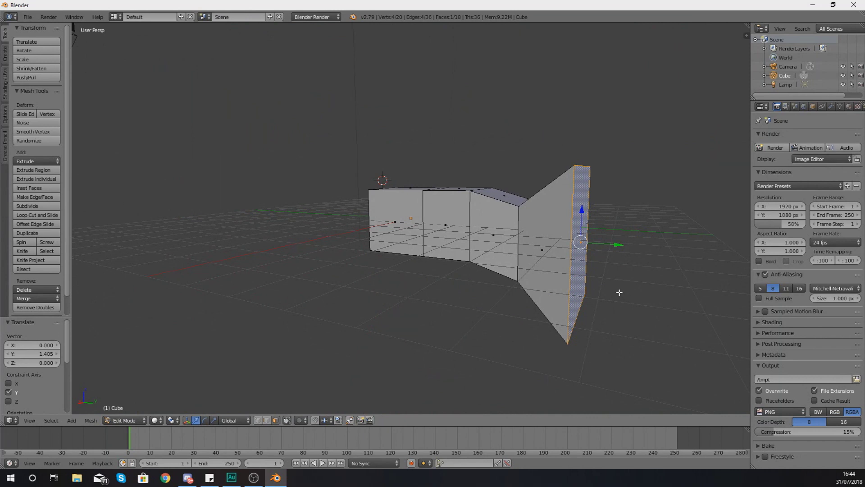
pyautogui.moveTo(617, 293)
pyautogui.mouseDown(button='middle')
pyautogui.moveTo(630, 283)
pyautogui.moveTo(580, 290)
pyautogui.moveTo(622, 298)
pyautogui.mouseUp(button='middle')
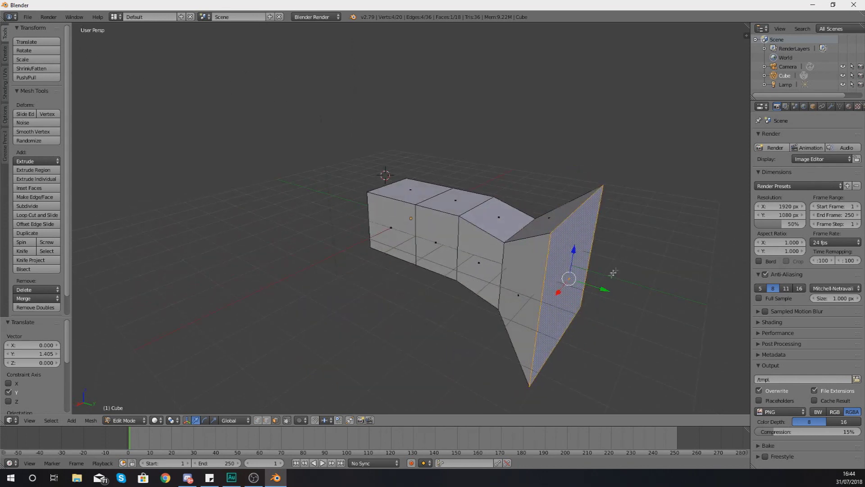
pyautogui.press('e')
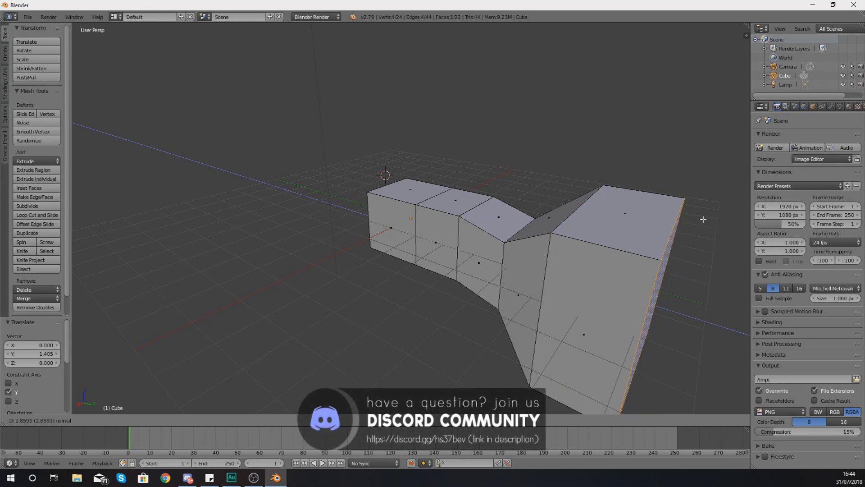
pyautogui.write('1')
pyautogui.press('Return')
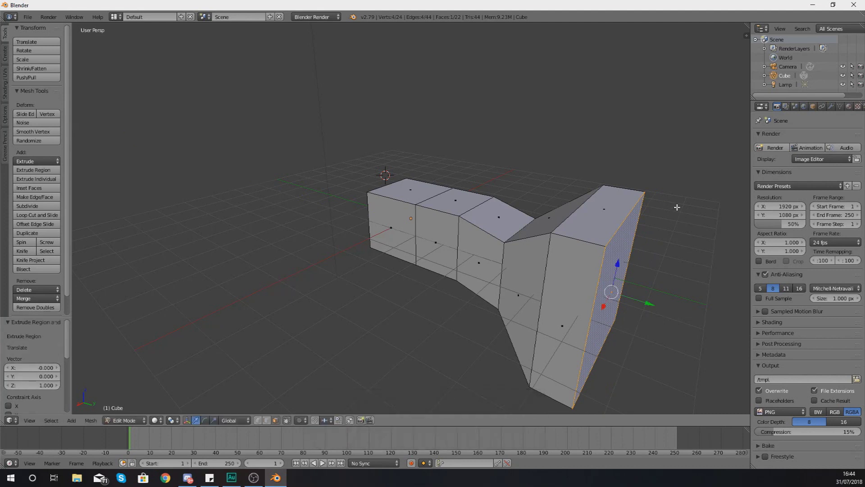
# Step: Extrude the end face to the cursor four times, bending the shape upward and back over the original blocks
pyautogui.keyDown('ctrl'); pyautogui.rightClick(685, 214); pyautogui.keyUp('ctrl')
pyautogui.keyDown('ctrl'); pyautogui.rightClick(556, 97); pyautogui.keyUp('ctrl')
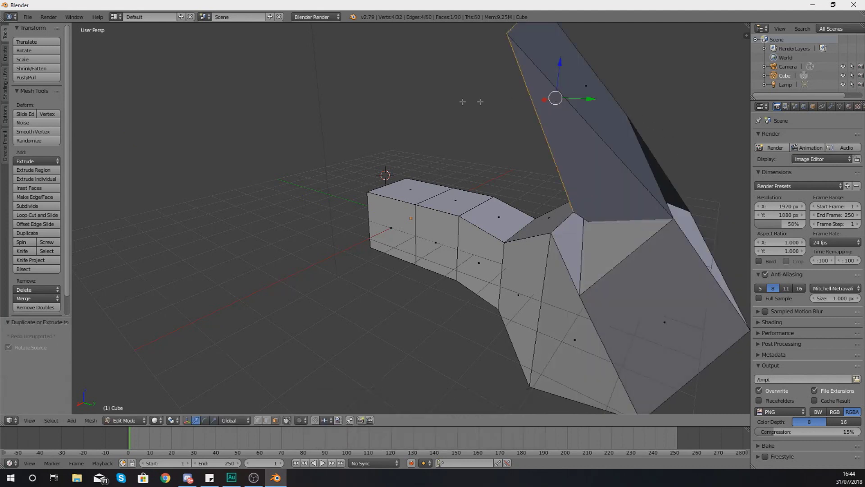
pyautogui.keyDown('ctrl'); pyautogui.rightClick(447, 102); pyautogui.keyUp('ctrl')
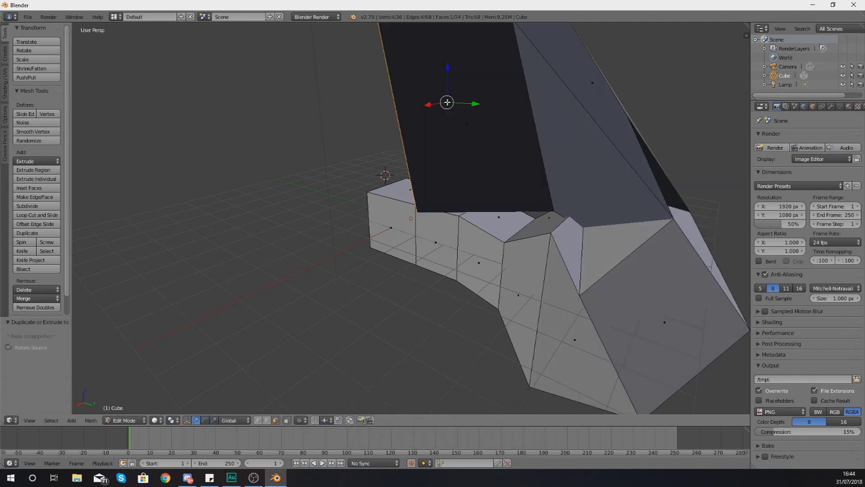
pyautogui.keyDown('ctrl'); pyautogui.rightClick(333, 120); pyautogui.keyUp('ctrl')
# Step: Continue the chain of extrusions to the cursor, curving down past the original cube and back up into a loop
pyautogui.moveTo(373, 144); pyautogui.dragTo(568, 141, button='middle')
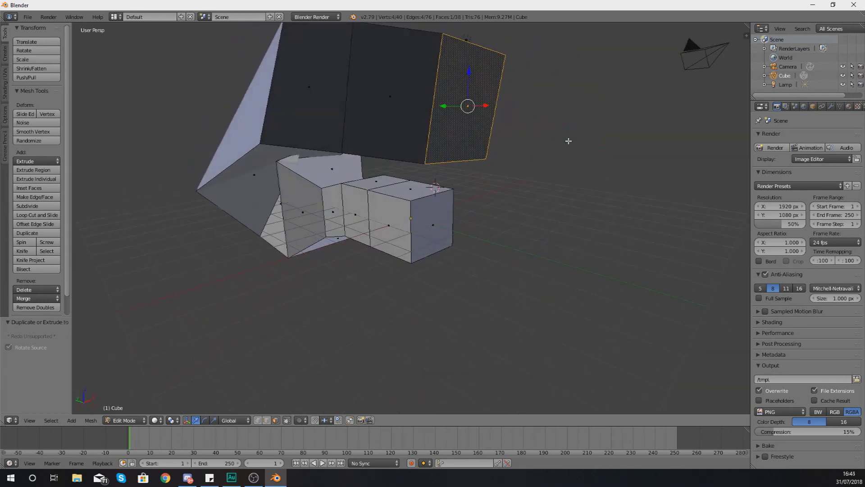
pyautogui.keyDown('ctrl'); pyautogui.rightClick(562, 195); pyautogui.keyUp('ctrl')
pyautogui.keyDown('ctrl'); pyautogui.rightClick(624, 257); pyautogui.keyUp('ctrl')
pyautogui.keyDown('ctrl'); pyautogui.rightClick(676, 318); pyautogui.keyUp('ctrl')
pyautogui.keyDown('ctrl'); pyautogui.rightClick(712, 170); pyautogui.keyUp('ctrl')
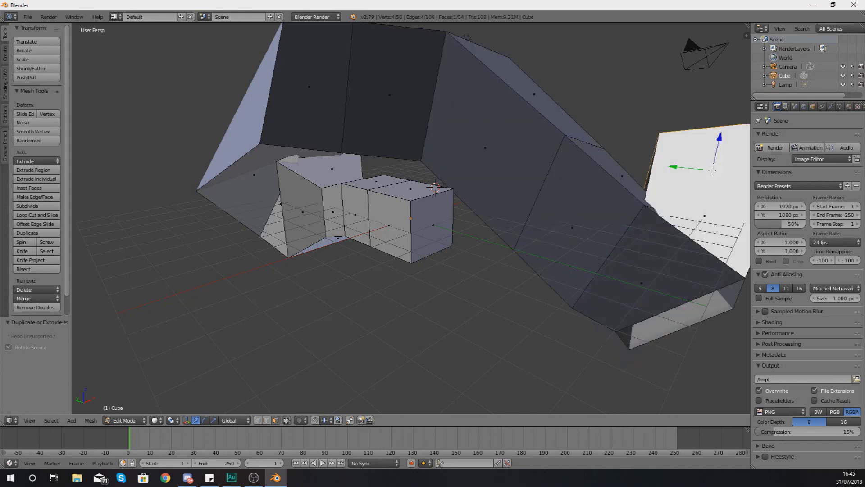
pyautogui.keyDown('ctrl'); pyautogui.rightClick(612, 81); pyautogui.keyUp('ctrl')
pyautogui.keyDown('ctrl'); pyautogui.rightClick(531, 67); pyautogui.keyUp('ctrl')
# Step: Select the side face of the block next to the original cube and extrude it to the cursor as a long arm
pyautogui.moveTo(531, 68); pyautogui.dragTo(382, 179, button='middle')
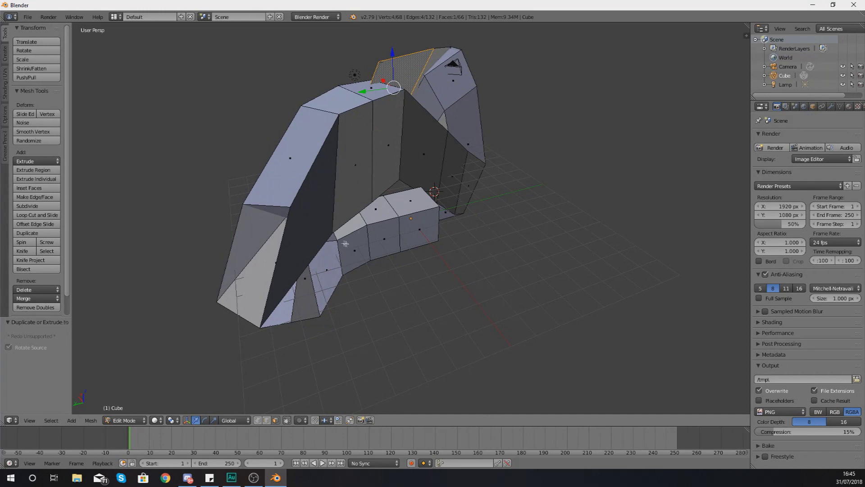
pyautogui.rightClick(386, 245)
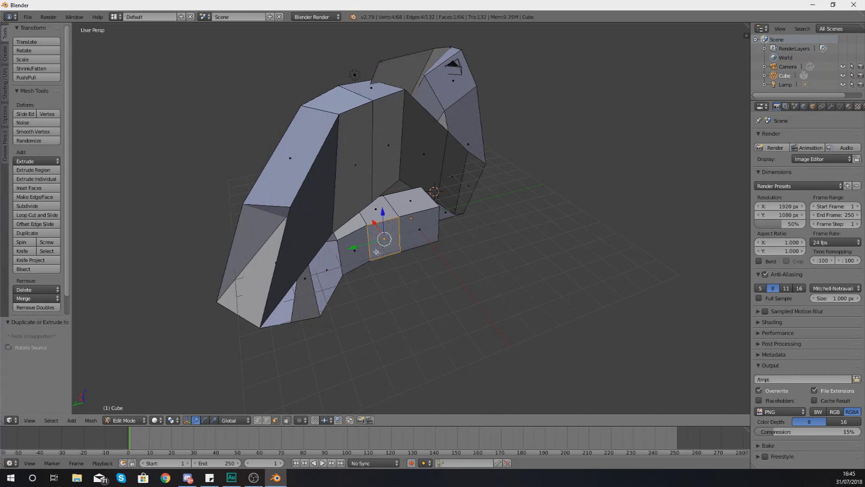
pyautogui.scroll(5, 384, 244)
pyautogui.moveTo(382, 244); pyautogui.dragTo(454, 276, button='middle')
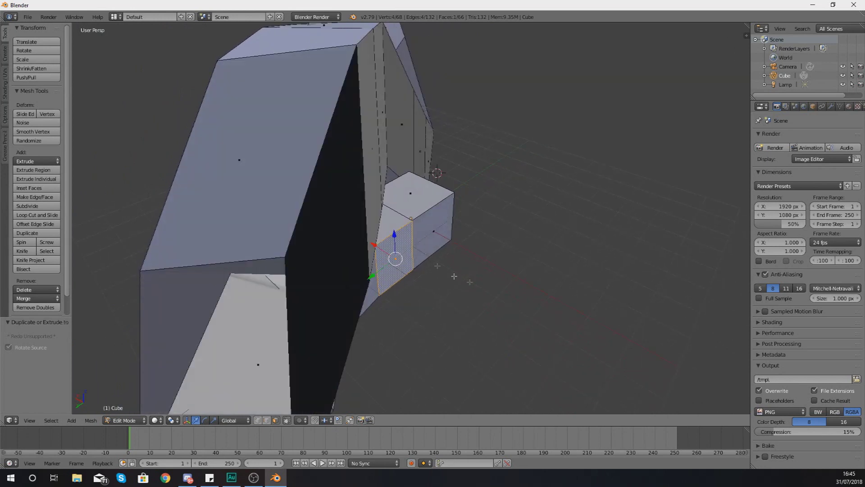
pyautogui.keyDown('ctrl'); pyautogui.click(572, 363); pyautogui.keyUp('ctrl')
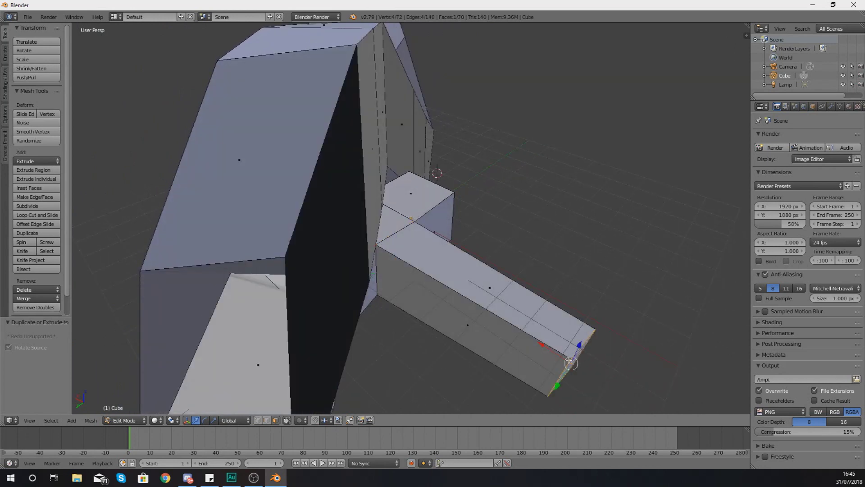
# Step: Raise the end face of the new arm about 1.41 units along the Z axis
pyautogui.moveTo(584, 355); pyautogui.dragTo(542, 306, button='middle')
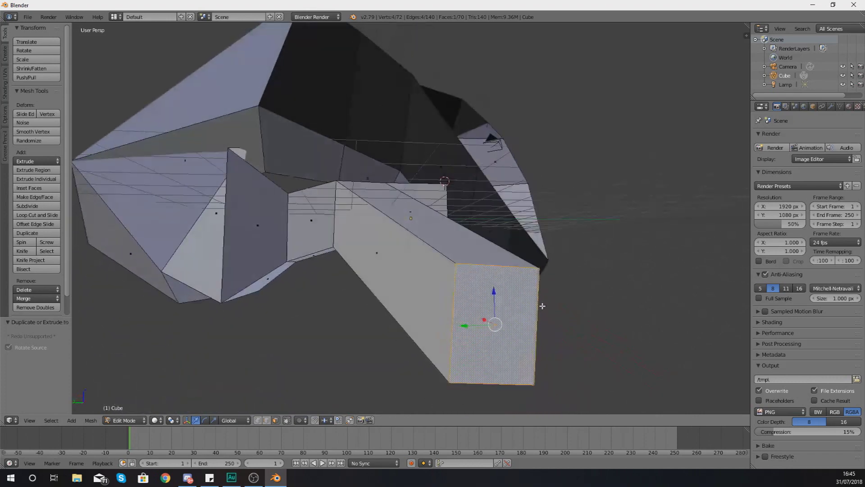
pyautogui.moveTo(494, 291); pyautogui.dragTo(502, 206)
pyautogui.moveTo(501, 206); pyautogui.dragTo(516, 265, button='middle')
pyautogui.scroll(-5, 459, 243)
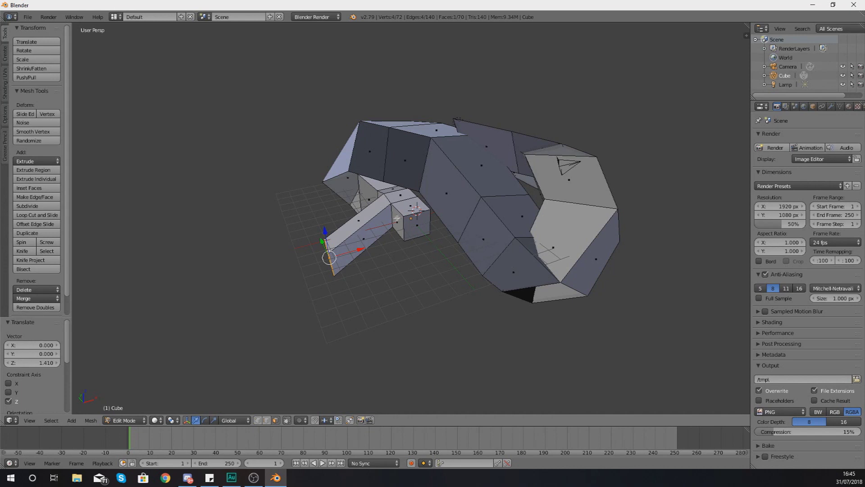
pyautogui.moveTo(431, 243); pyautogui.dragTo(551, 257, button='middle')
pyautogui.moveTo(484, 247); pyautogui.dragTo(393, 222, button='middle')
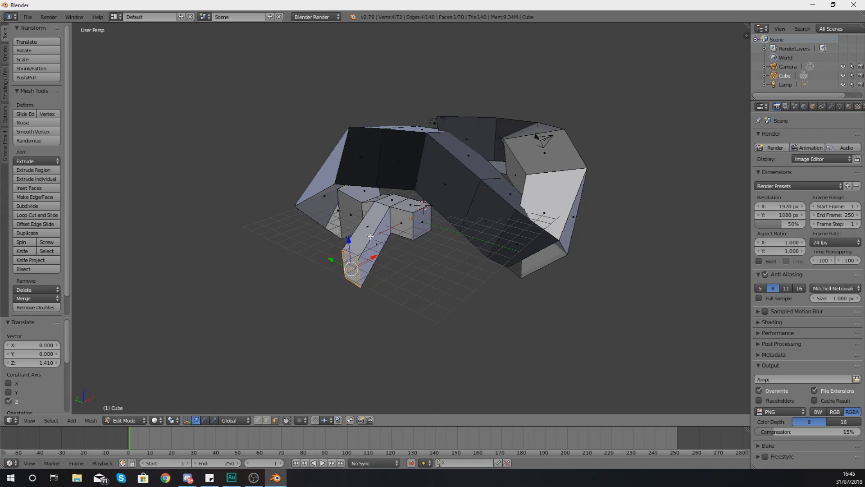
pyautogui.moveTo(373, 235); pyautogui.dragTo(421, 233, button='middle')
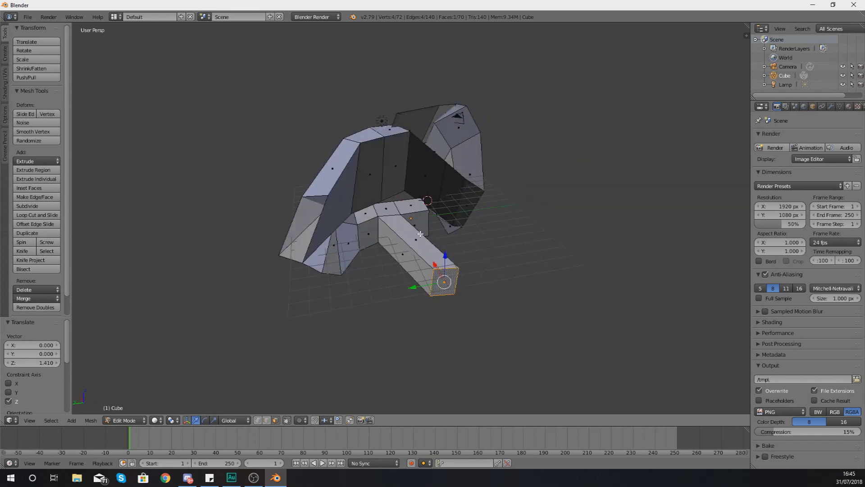